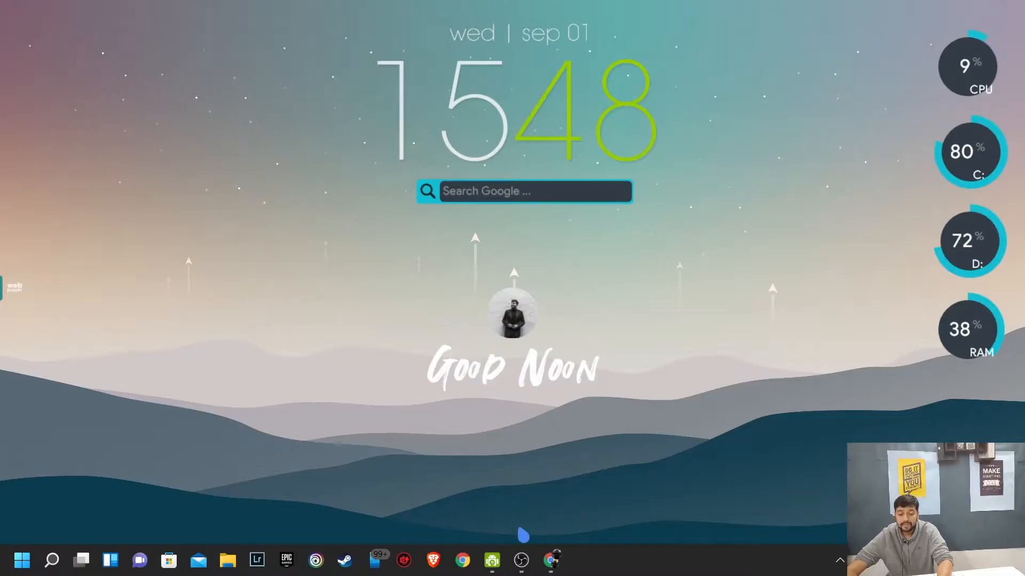
# Step: In Chrome, log in to Vadoo.tv, open the introductory video in the Vadootv project and bring up its landing page settings
pyautogui.click(553, 572)
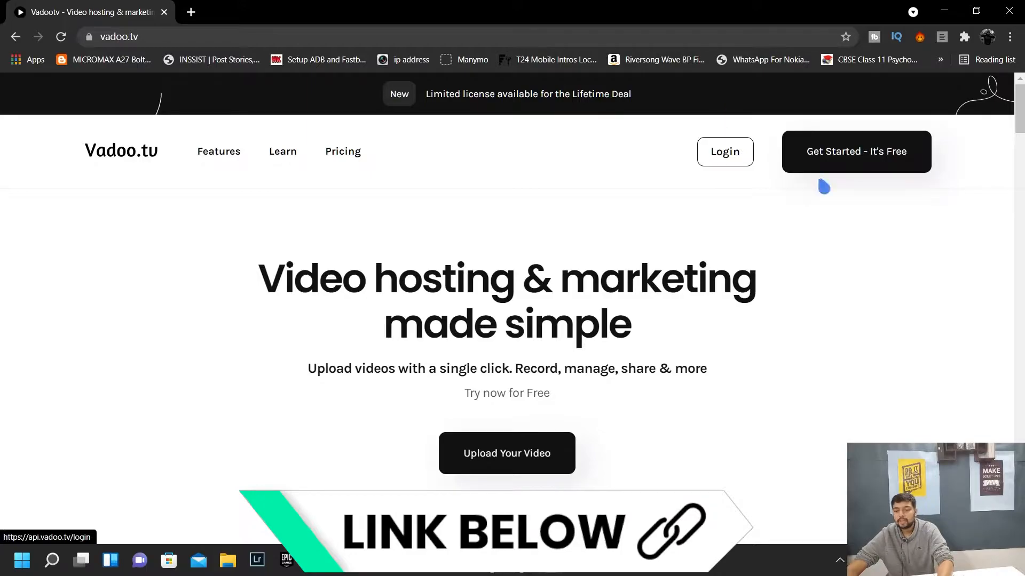
pyautogui.click(725, 152)
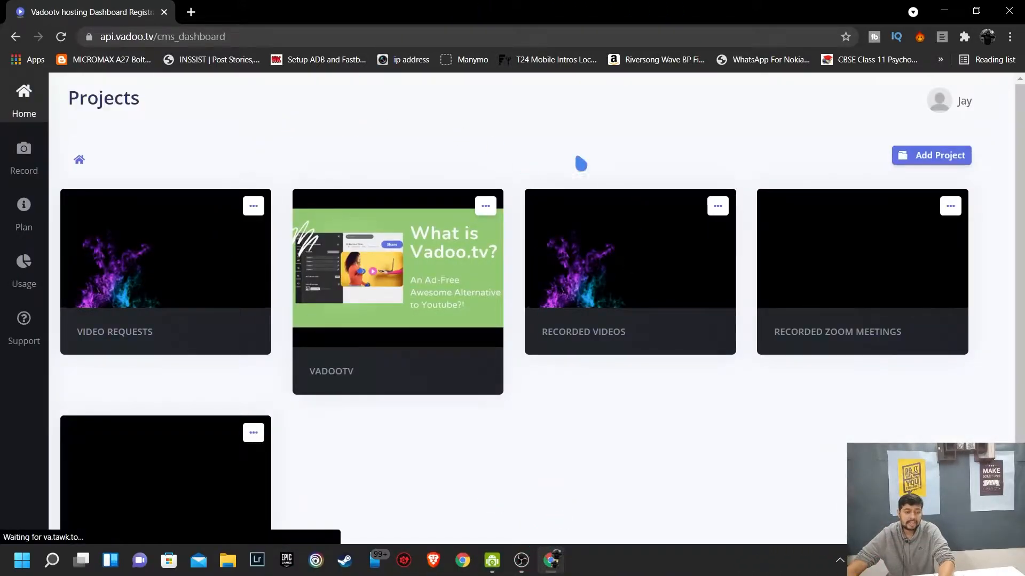
pyautogui.click(410, 288)
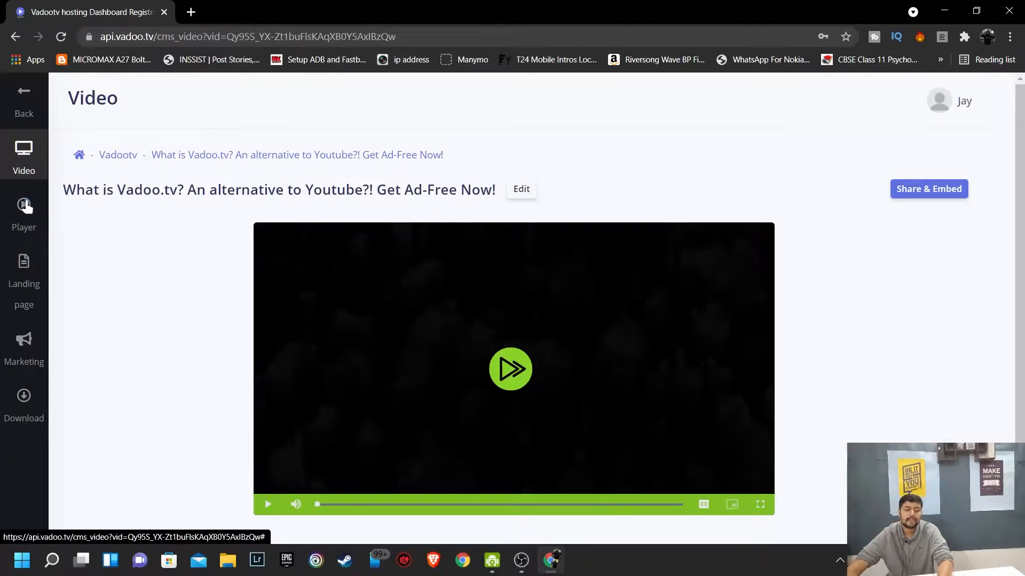
pyautogui.click(23, 281)
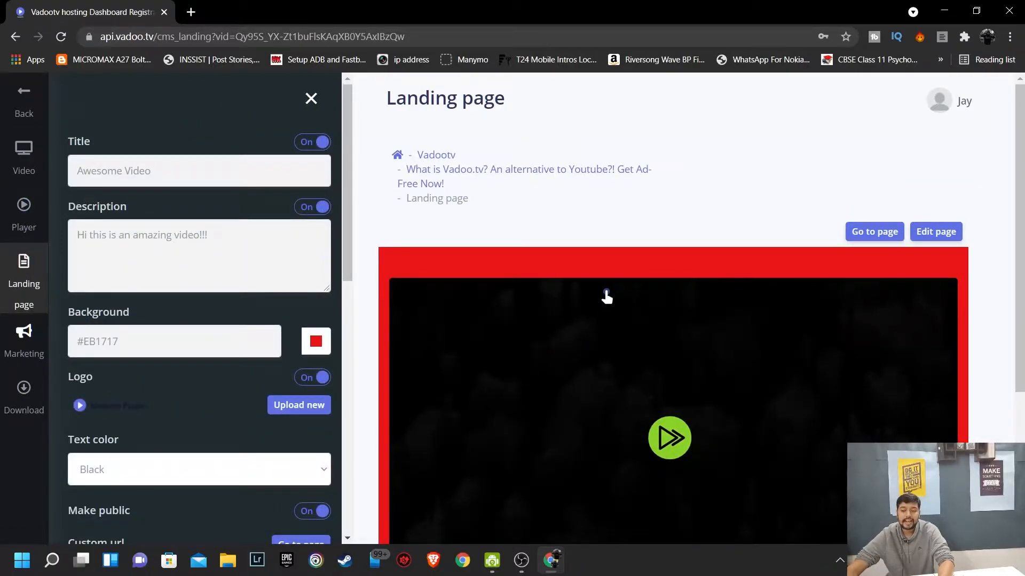
pyautogui.scroll(-4, 614, 347)
pyautogui.scroll(2, 667, 427)
pyautogui.scroll(-2, 617, 325)
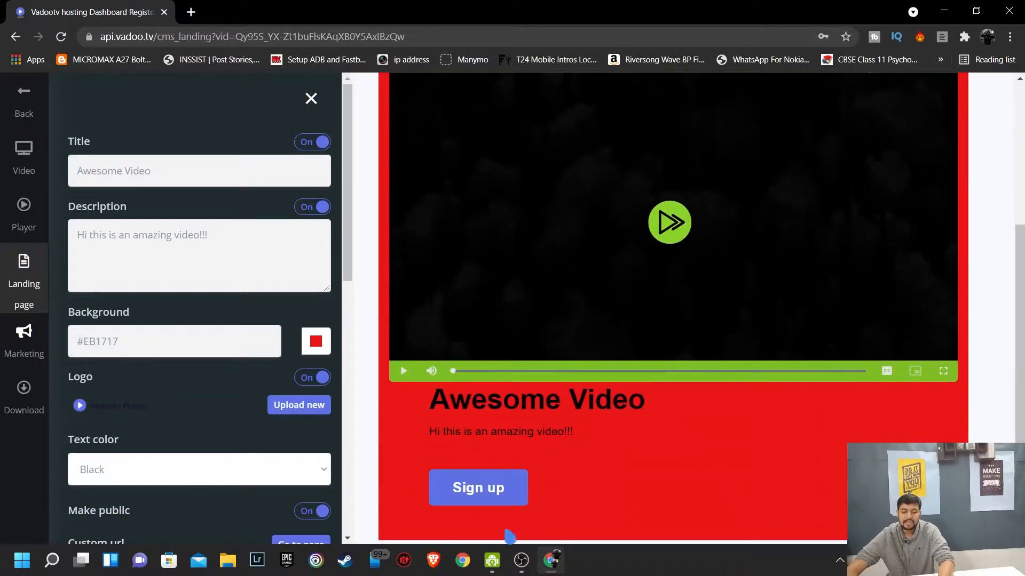
pyautogui.scroll(4, 517, 422)
pyautogui.scroll(-4, 523, 280)
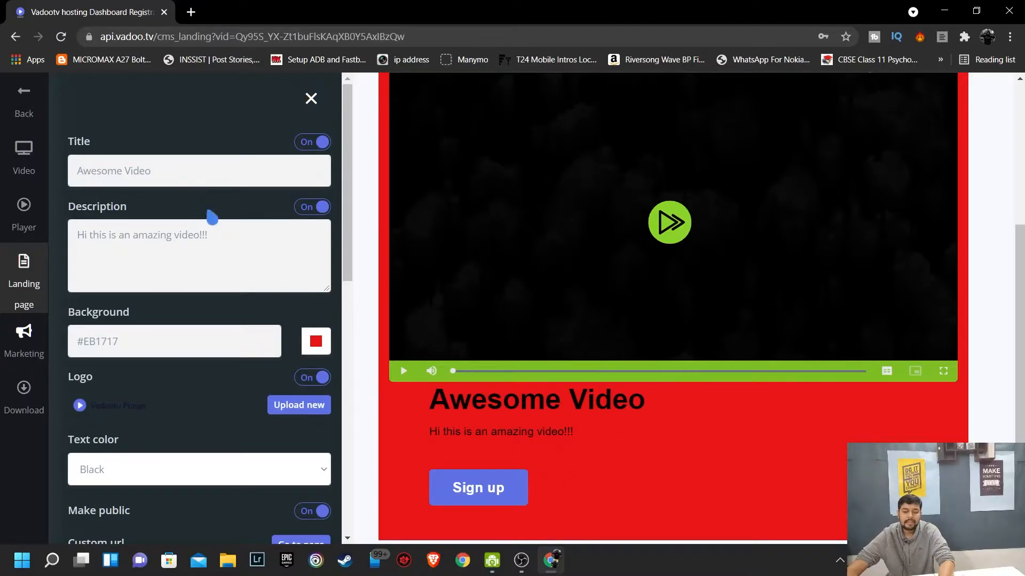
# Step: Clear the landing page's title text and switch off both the title and the description
pyautogui.tripleClick(177, 171)
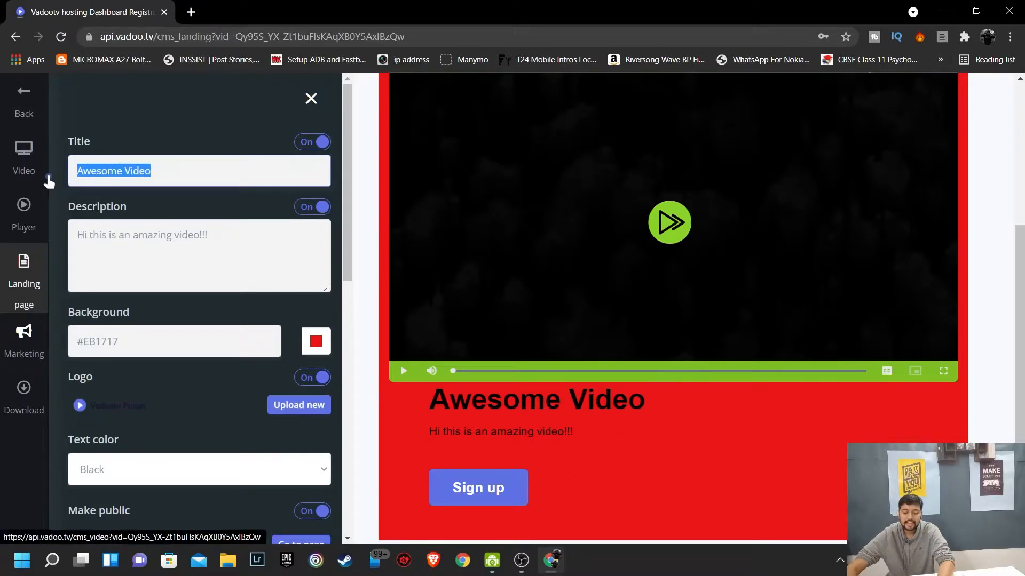
pyautogui.press('BackSpace')
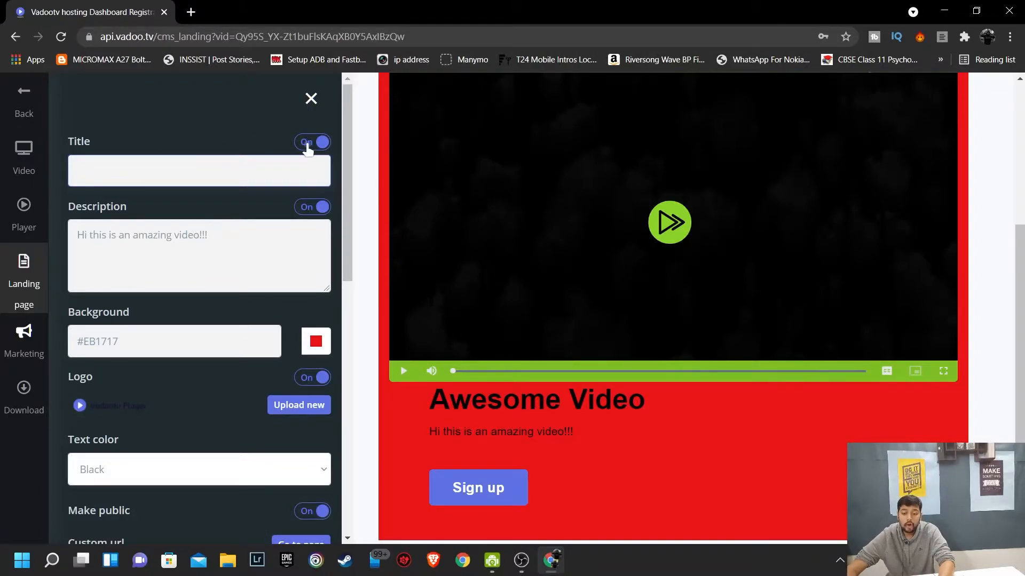
pyautogui.click(307, 145)
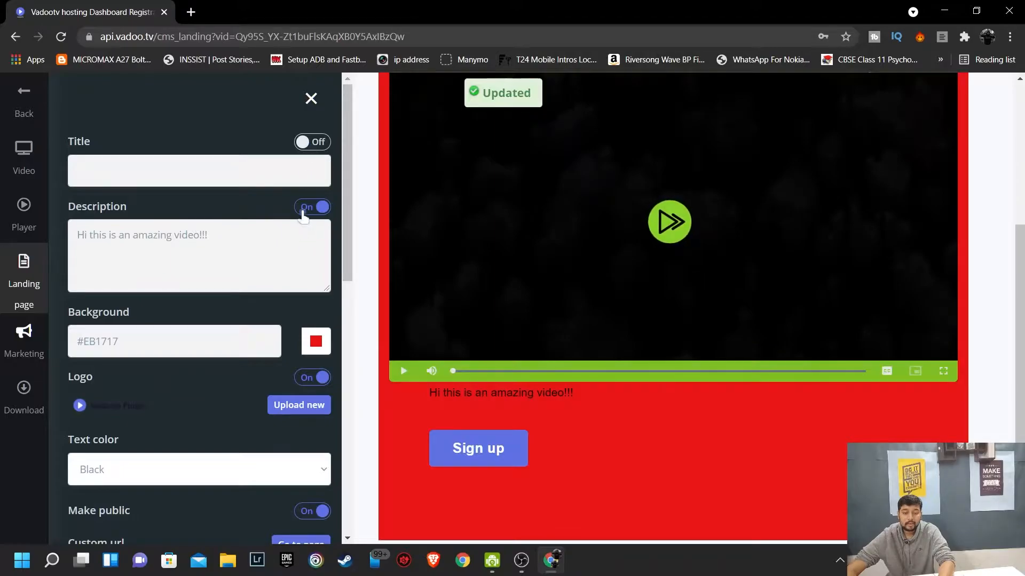
pyautogui.click(304, 211)
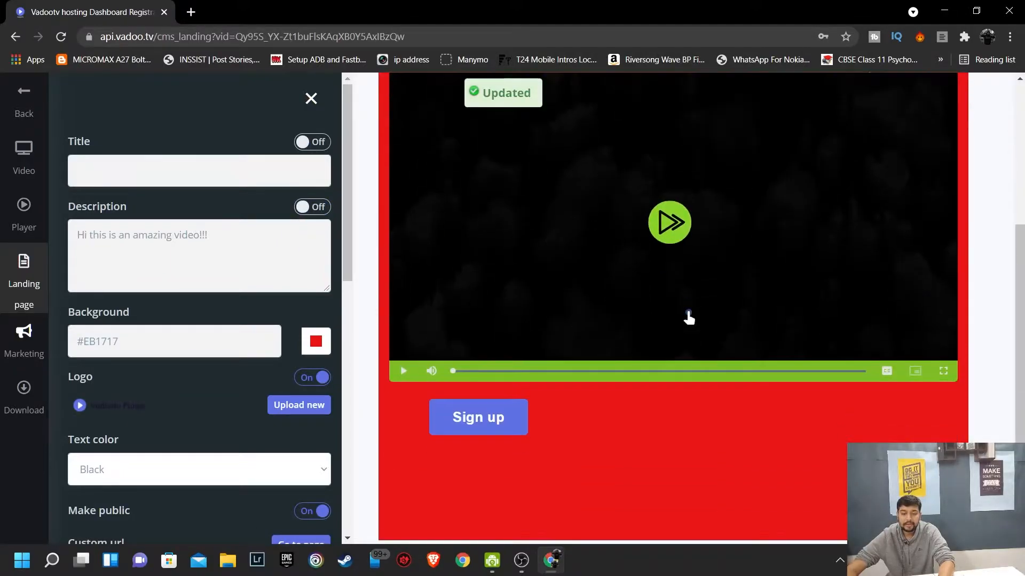
pyautogui.scroll(-4, 685, 298)
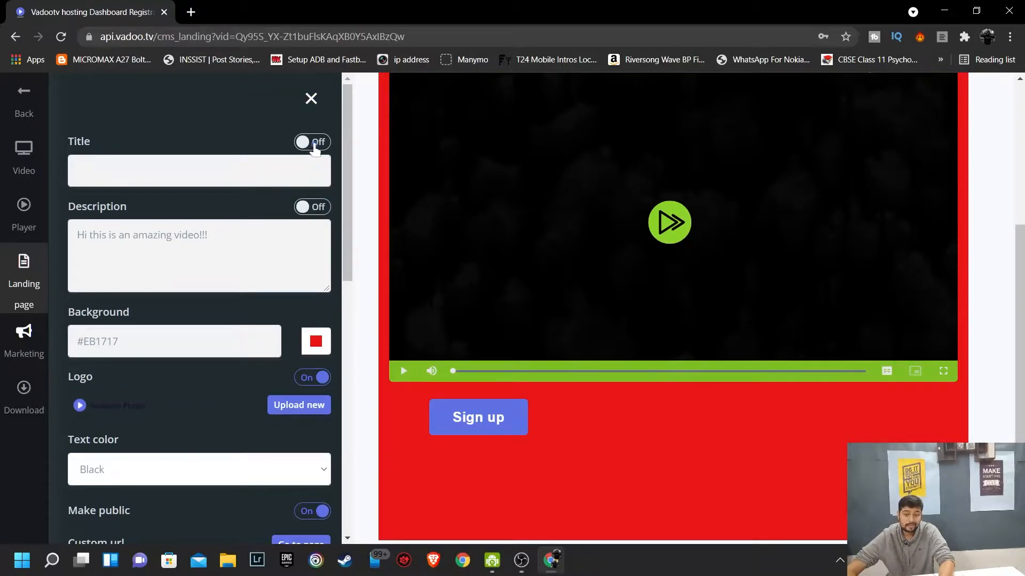
# Step: Switch the landing page title back on and set it to "Awesome Video"
pyautogui.click(314, 146)
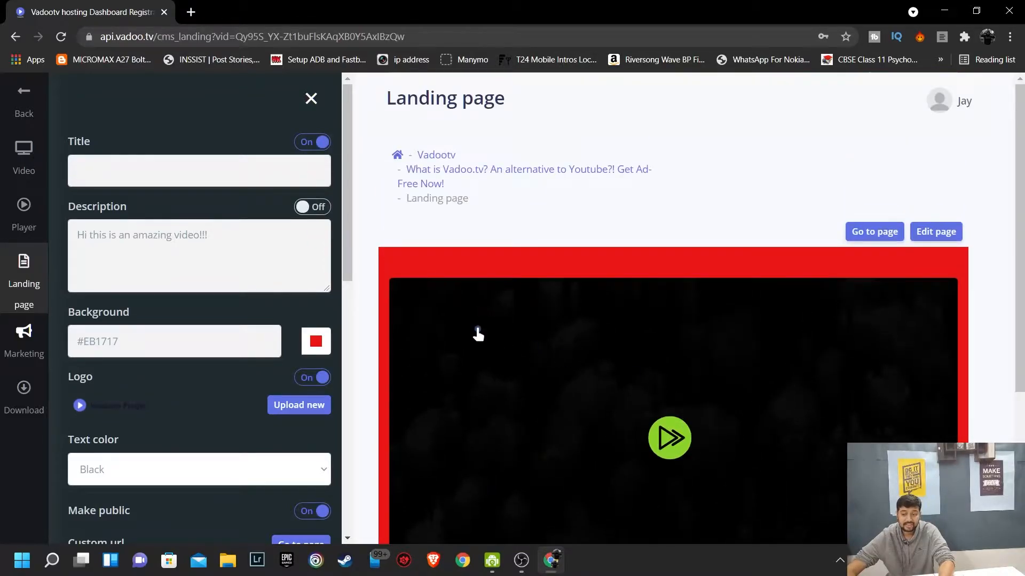
pyautogui.scroll(-4, 484, 336)
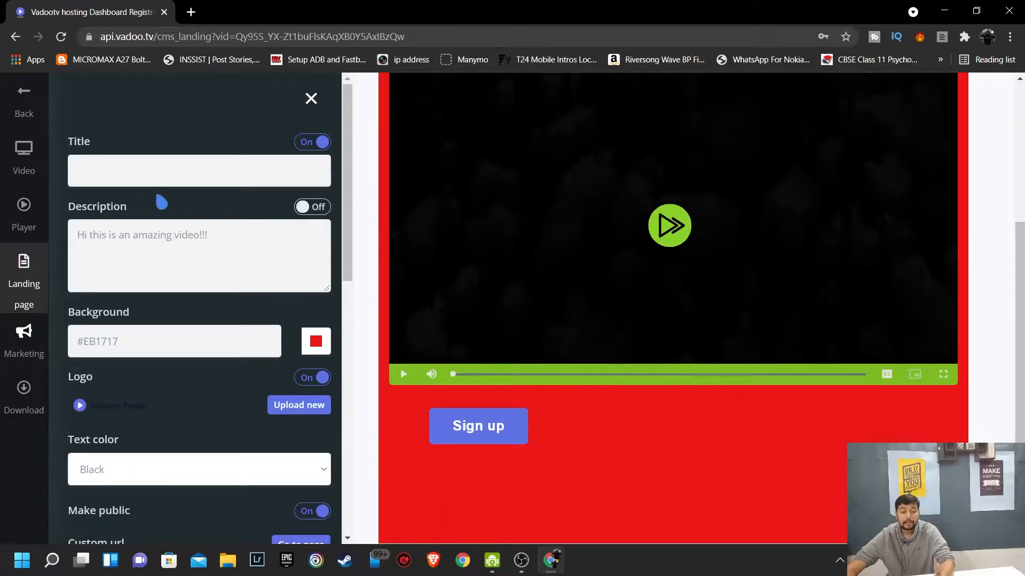
pyautogui.click(156, 185)
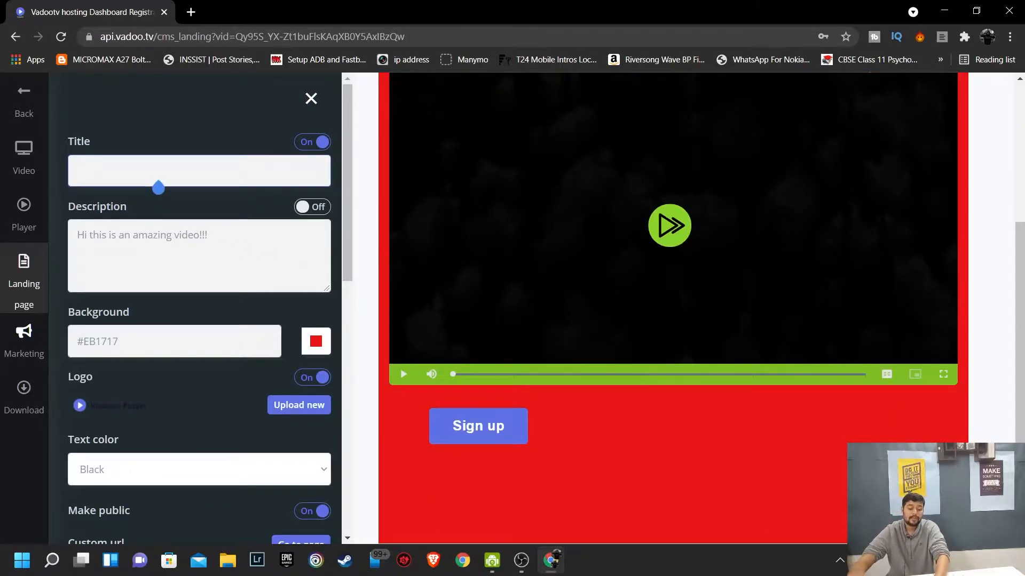
pyautogui.write('Awesome Video')
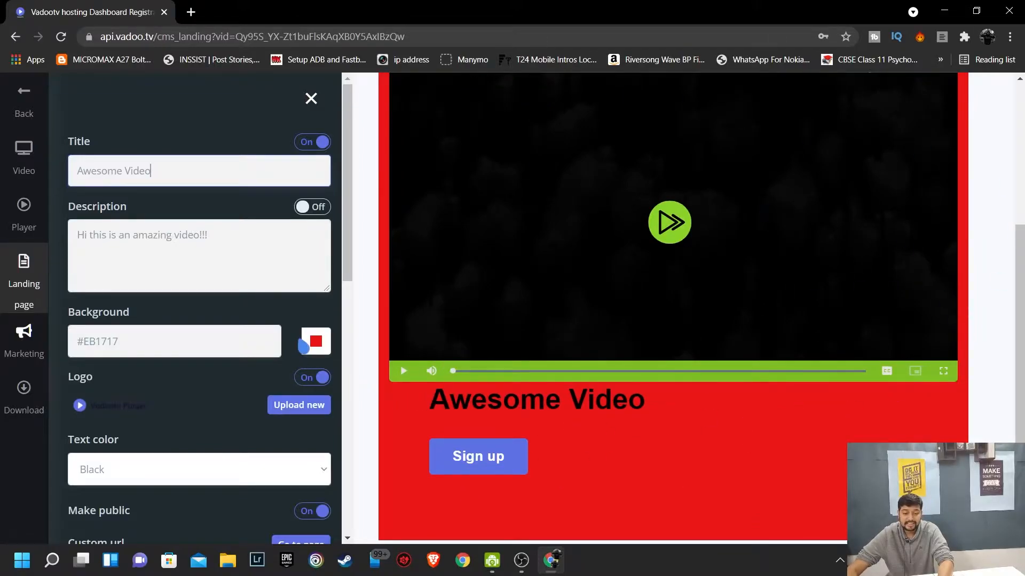
# Step: Change the landing page background to turquoise #3CDFCF
pyautogui.click(315, 341)
pyautogui.moveTo(255, 402); pyautogui.dragTo(278, 442)
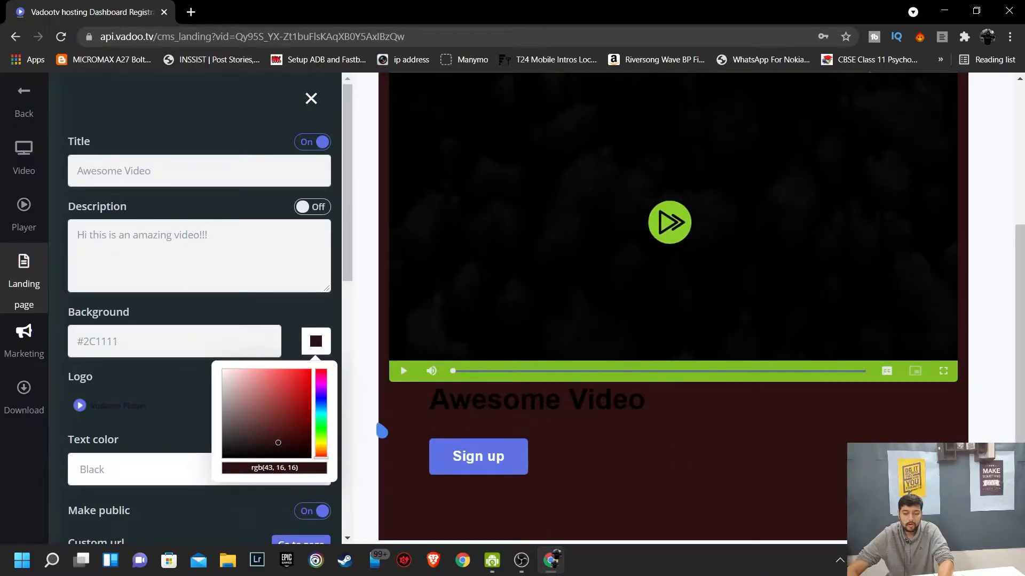
pyautogui.click(320, 415)
pyautogui.click(287, 380)
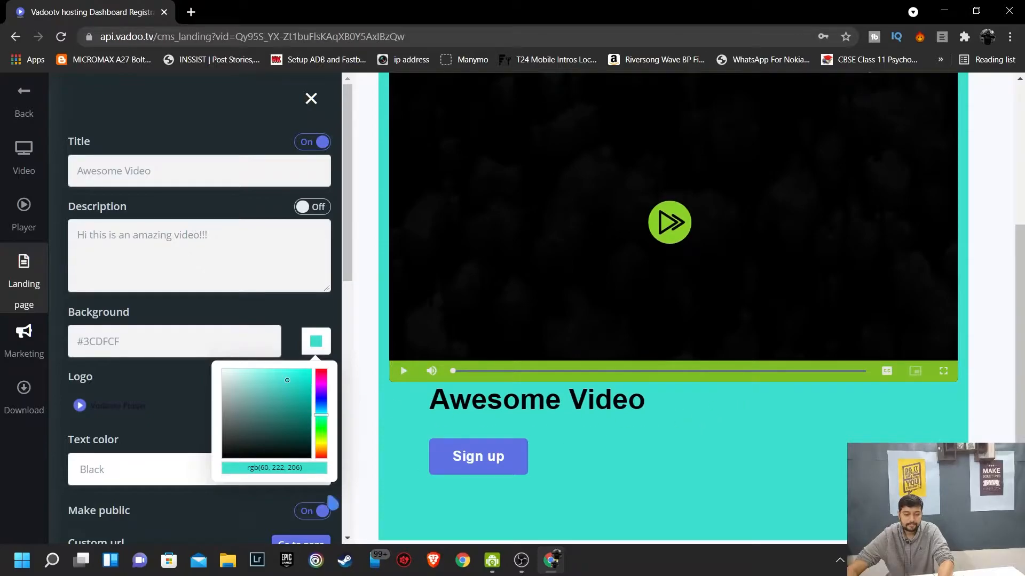
pyautogui.click(235, 497)
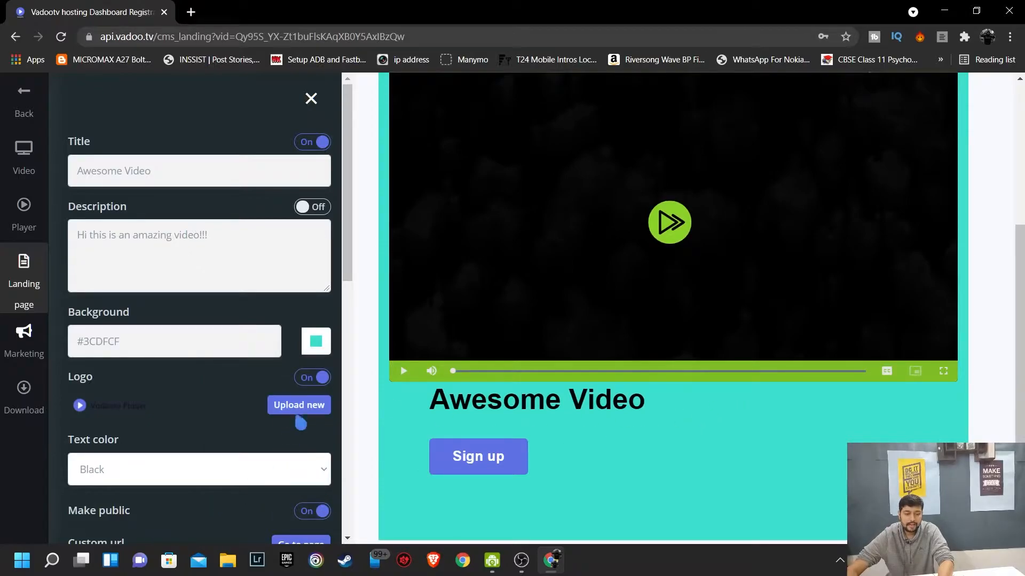
# Step: Switch off the logo on the landing page
pyautogui.scroll(4, 585, 436)
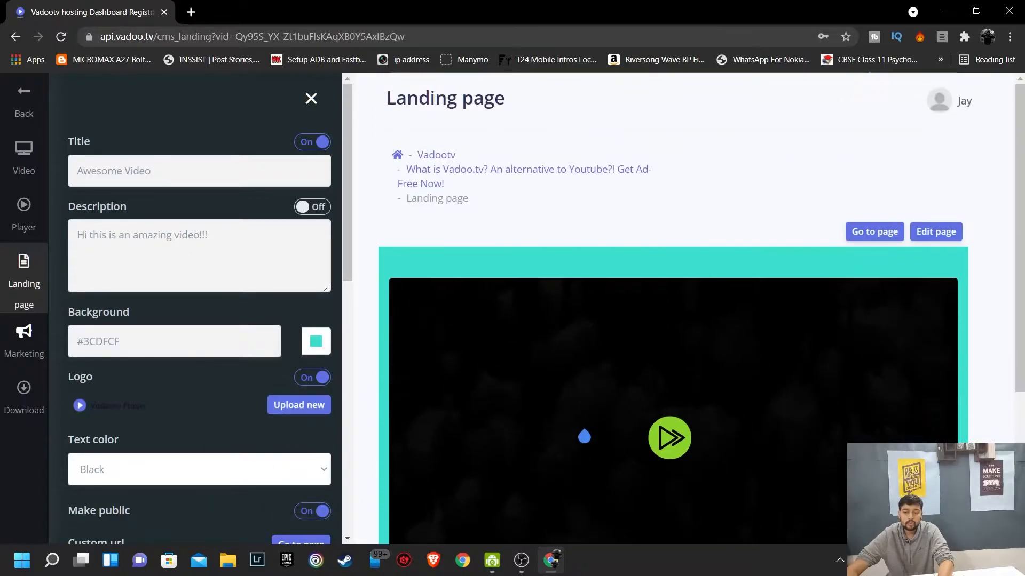
pyautogui.click(312, 377)
pyautogui.scroll(-4, 313, 378)
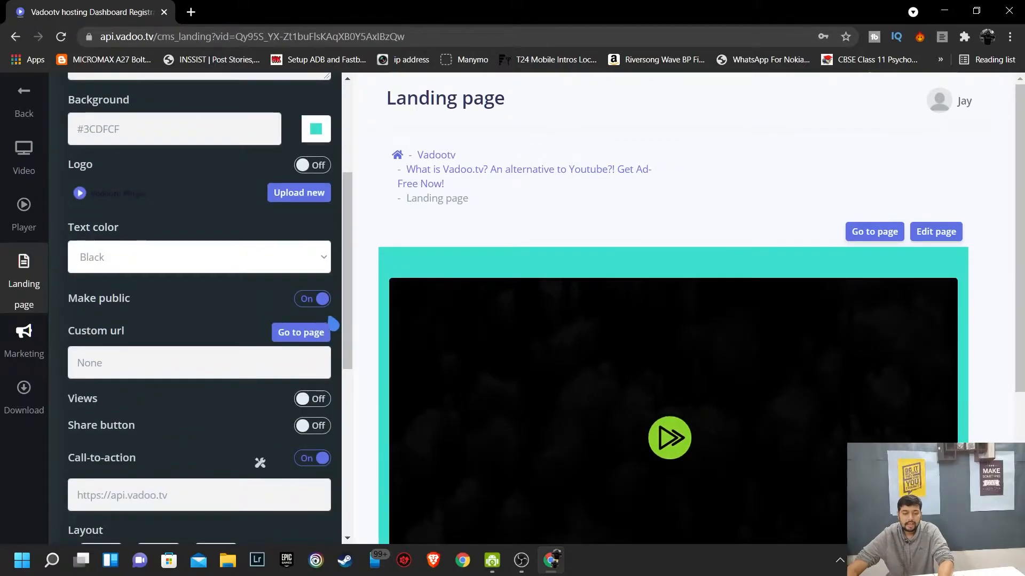
pyautogui.scroll(-2, 681, 416)
pyautogui.scroll(-2, 682, 417)
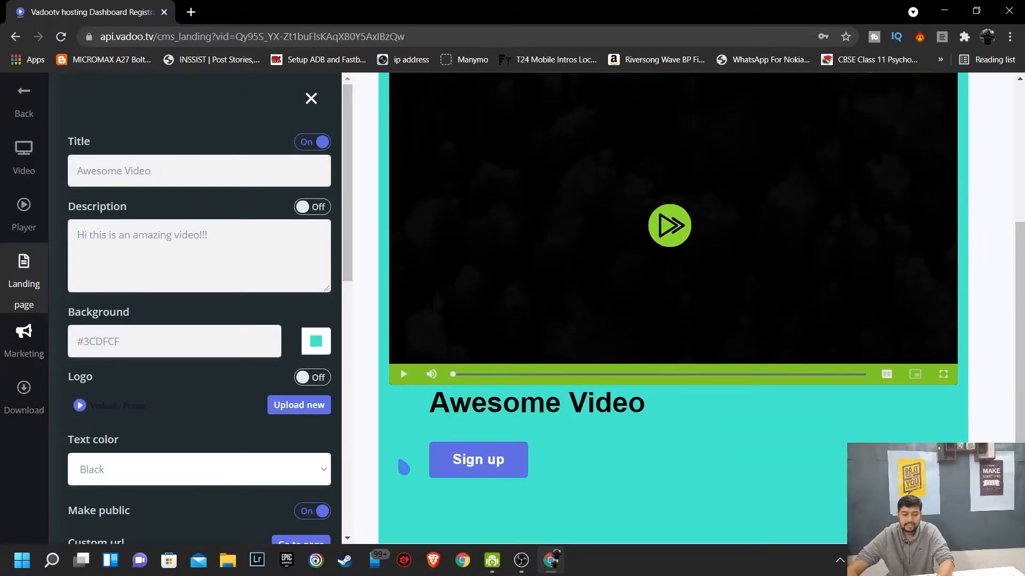
# Step: Set the landing page's text color to White and check the title in the preview
pyautogui.click(273, 483)
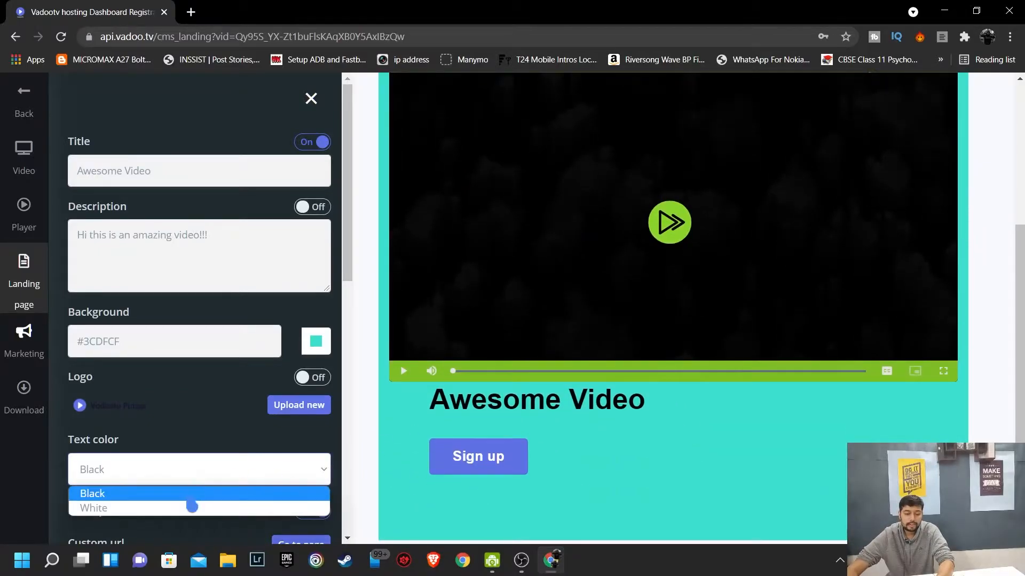
pyautogui.click(192, 507)
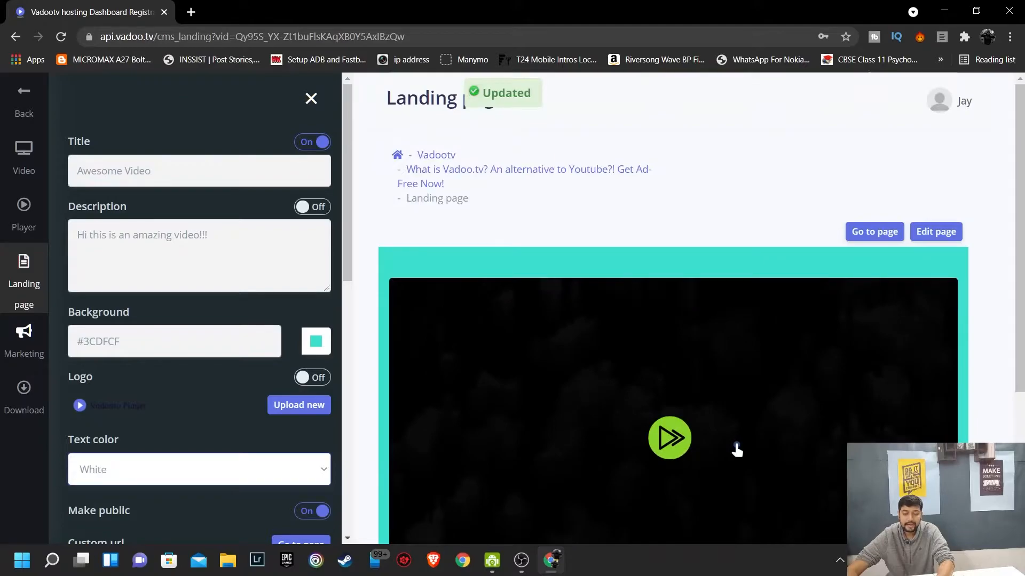
pyautogui.scroll(-3, 890, 336)
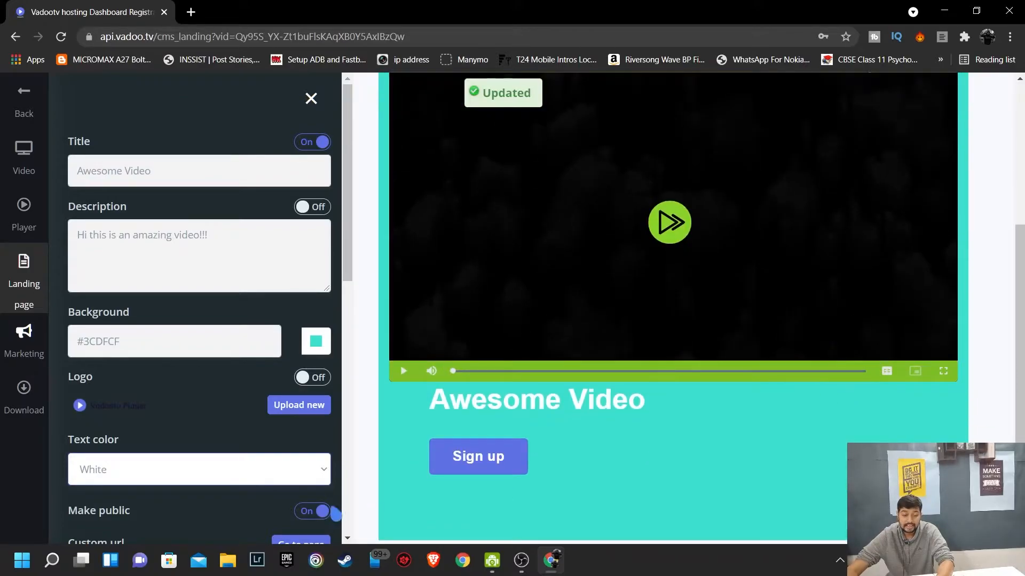
# Step: Try making the landing page private, then restore its public access
pyautogui.scroll(-1, 314, 485)
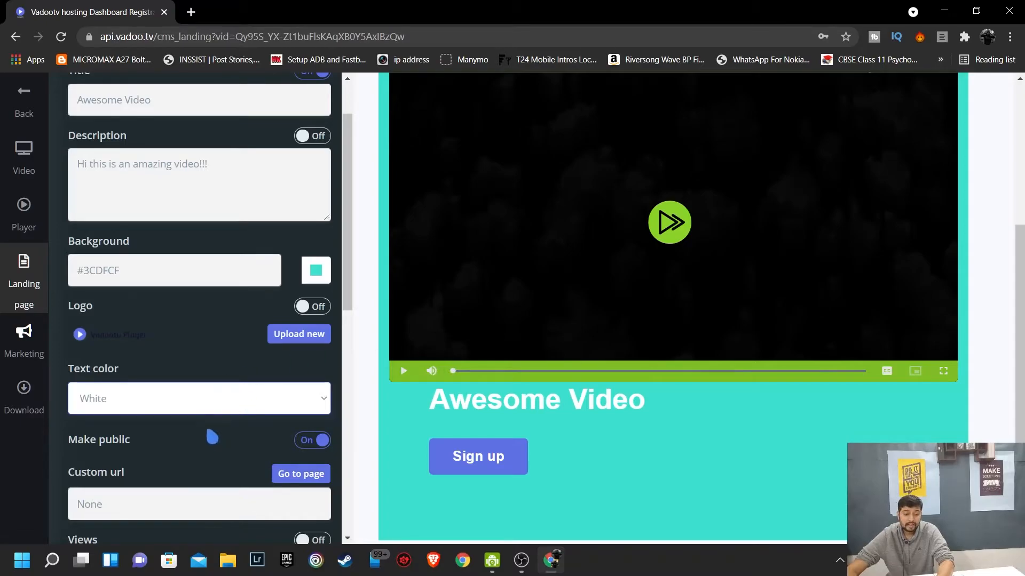
pyautogui.scroll(-2, 216, 421)
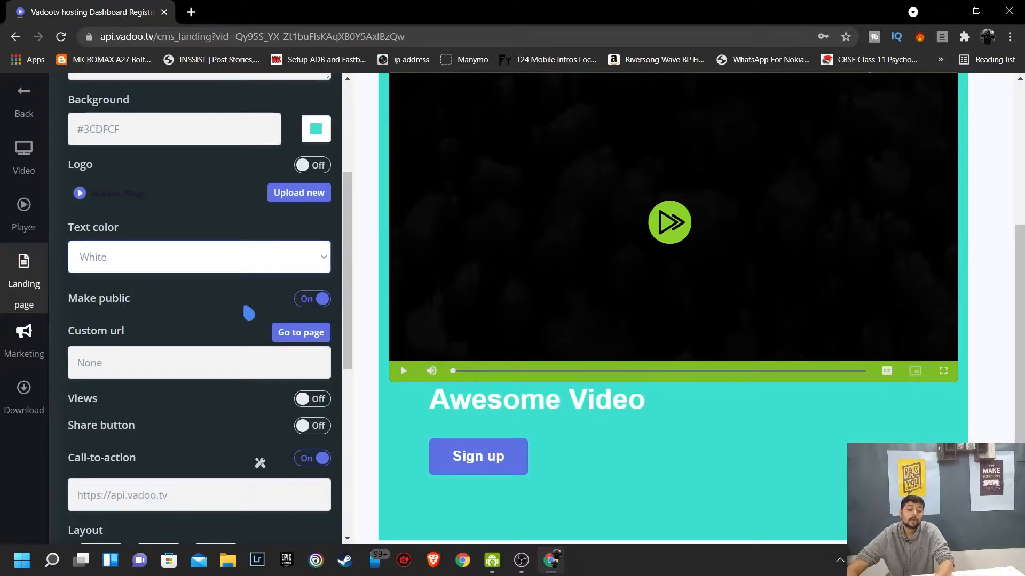
pyautogui.click(308, 301)
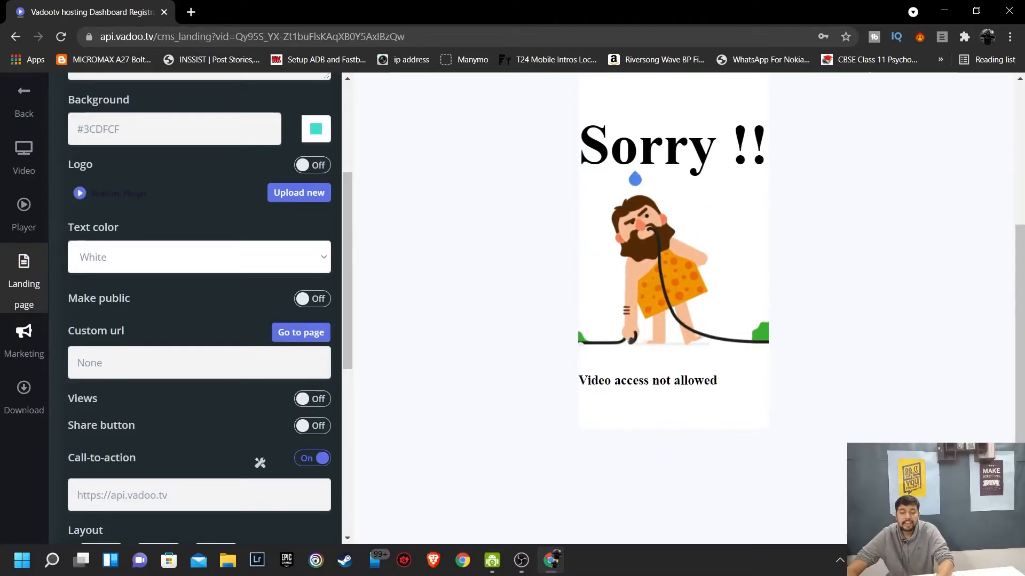
pyautogui.click(306, 308)
# Step: Try showing the view count on the landing page, then hide it again
pyautogui.scroll(-1, 131, 427)
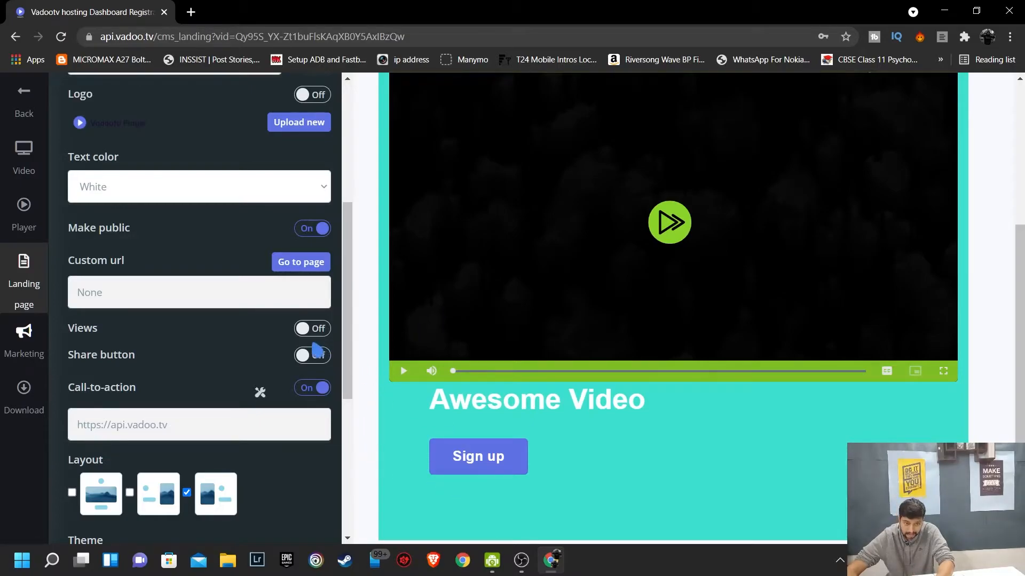
pyautogui.click(309, 328)
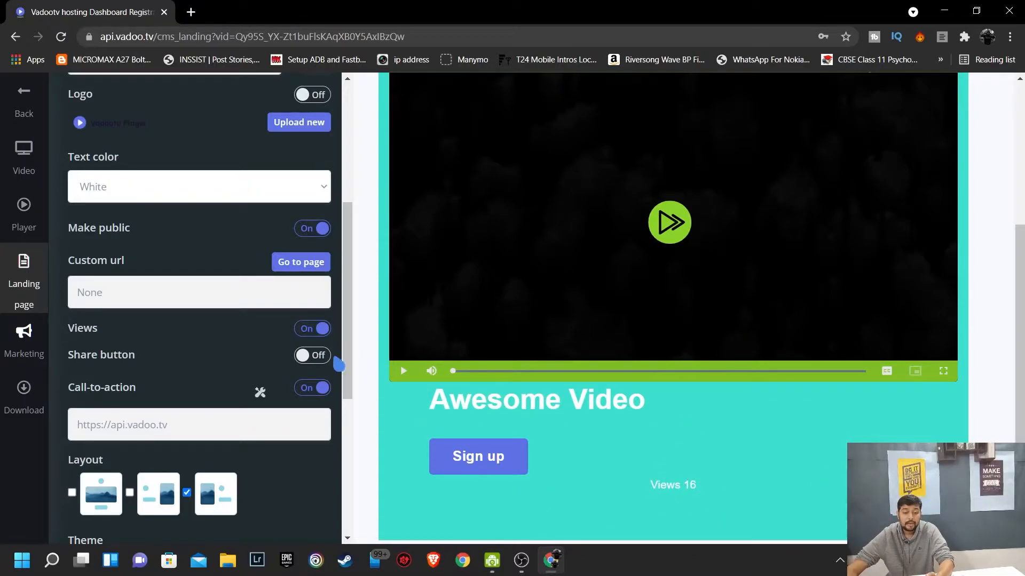
pyautogui.click(323, 329)
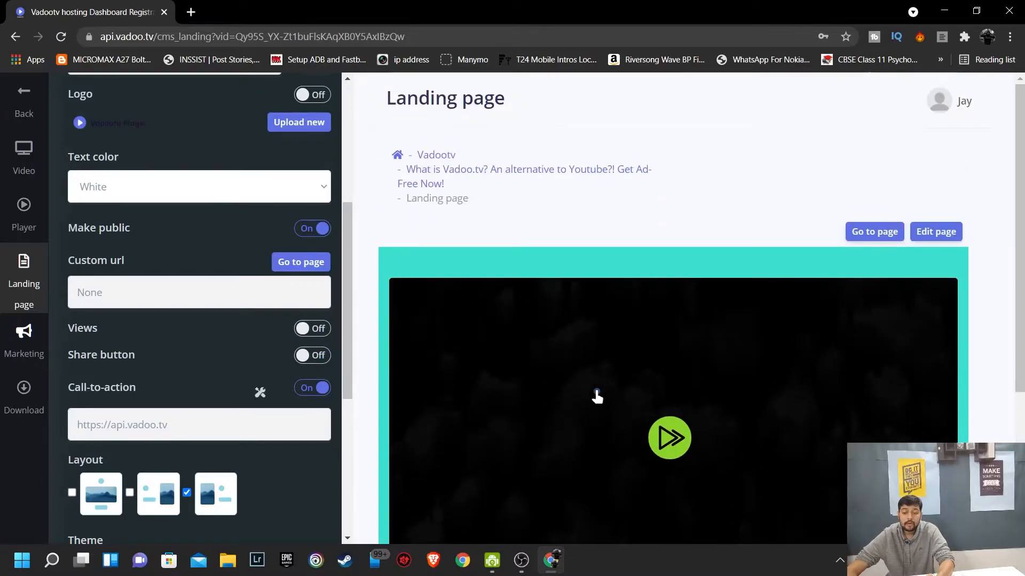
# Step: Turn on the share button for the landing page
pyautogui.click(313, 356)
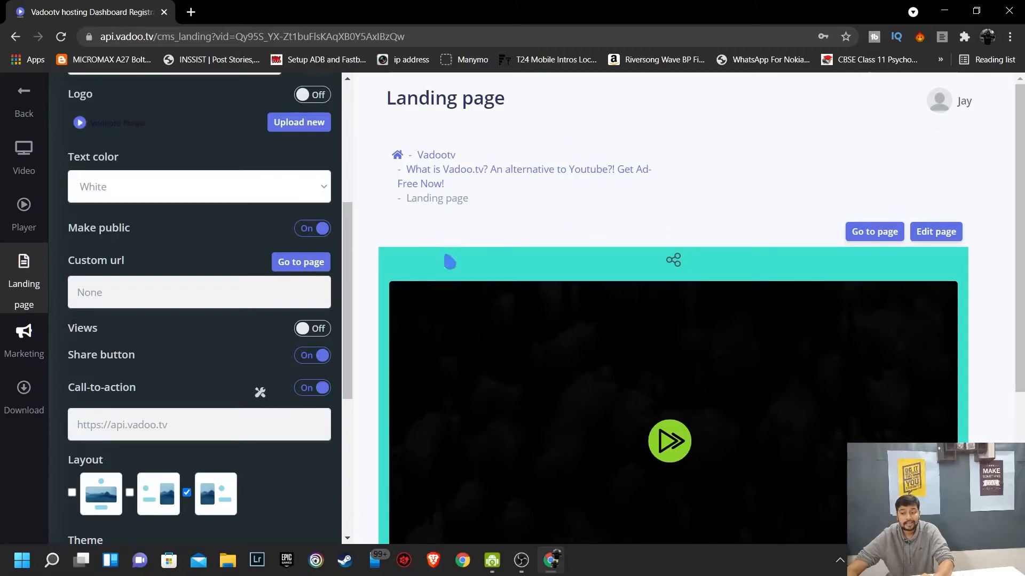
pyautogui.scroll(-4, 631, 293)
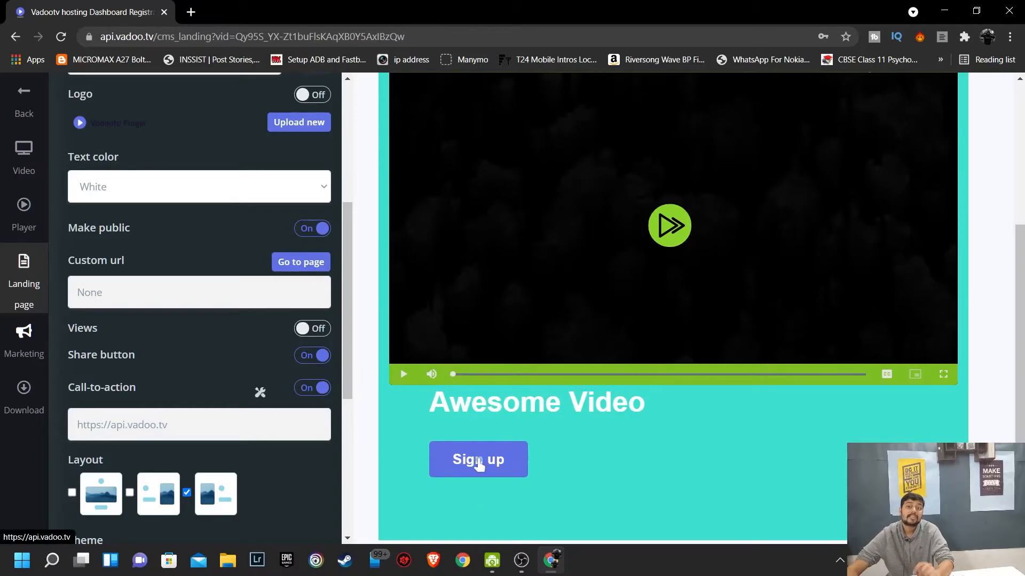
# Step: Open the call-to-action button settings, look over the title, button color and text color options, and close them without saving
pyautogui.scroll(-3, 312, 452)
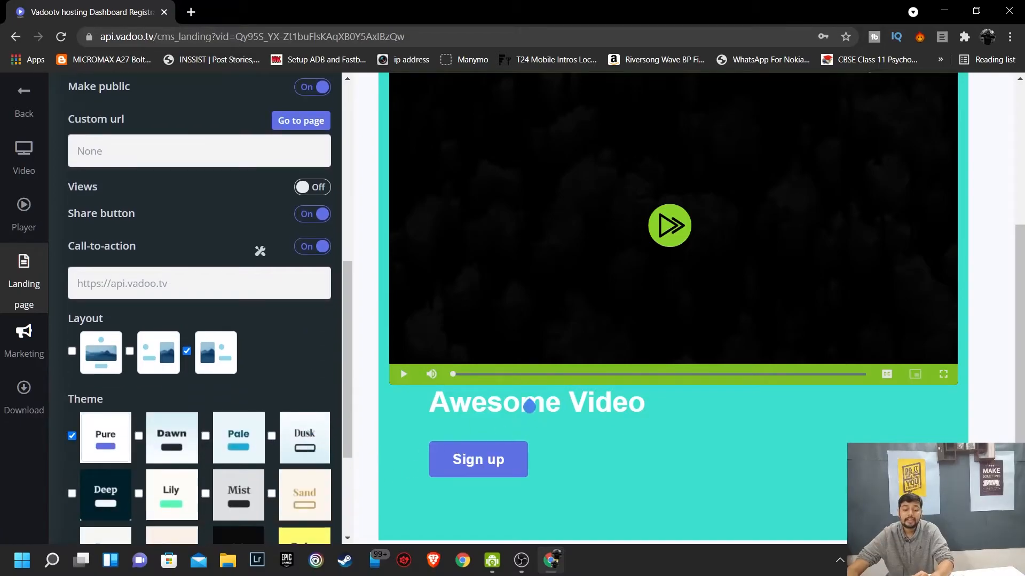
pyautogui.scroll(3, 317, 423)
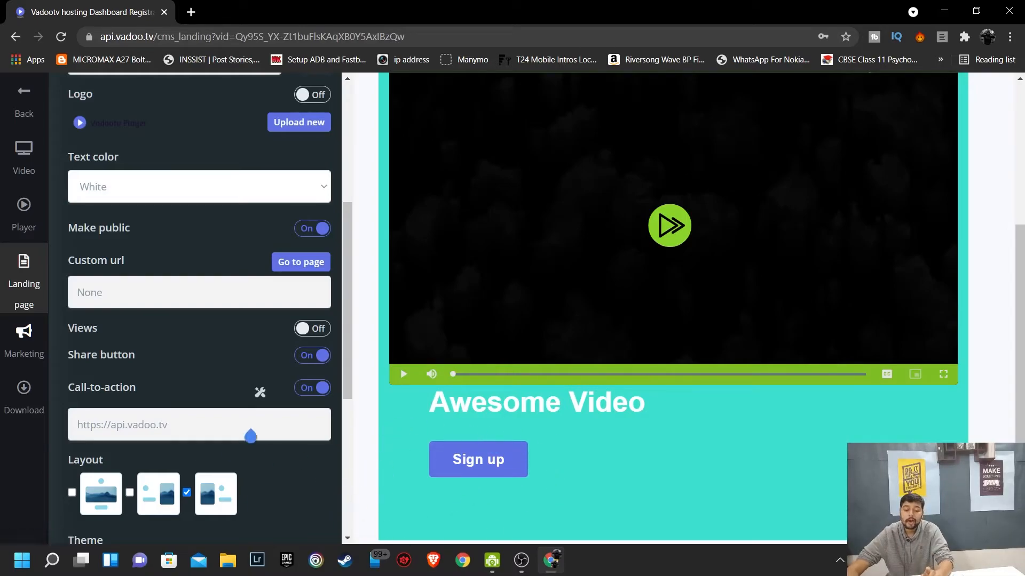
pyautogui.click(259, 393)
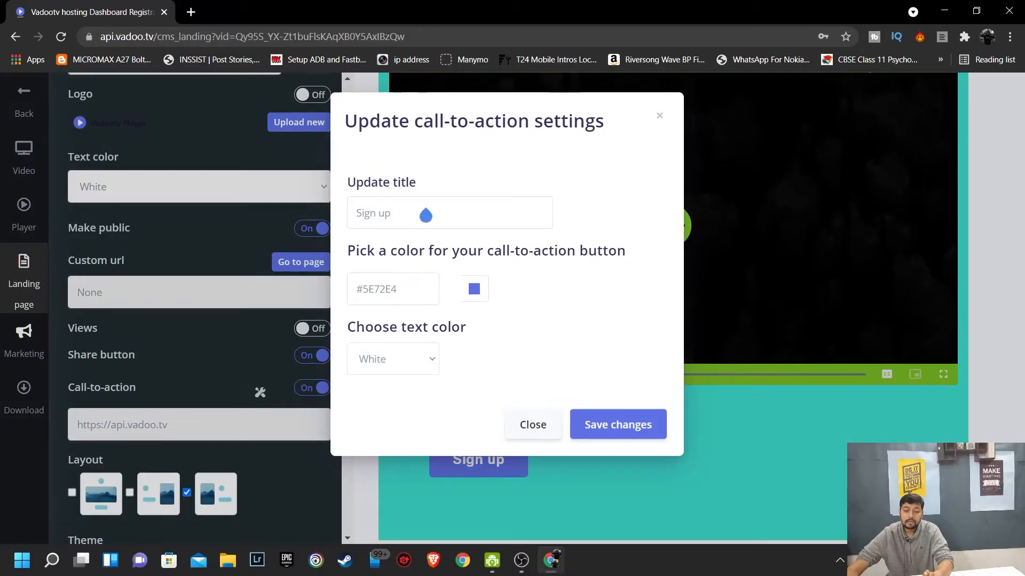
pyautogui.click(400, 360)
pyautogui.click(402, 362)
pyautogui.click(473, 293)
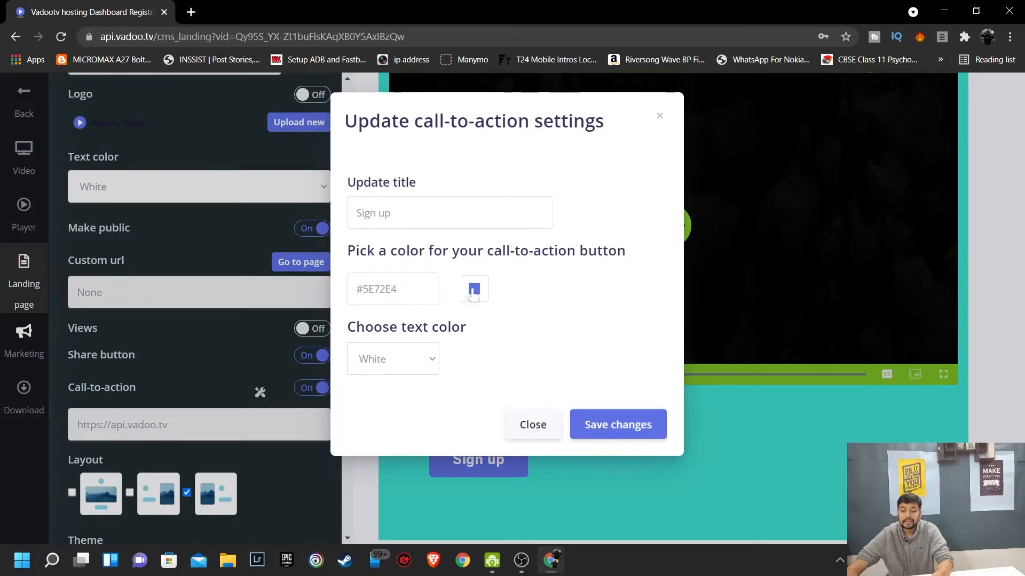
pyautogui.click(462, 213)
pyautogui.click(535, 183)
pyautogui.click(553, 425)
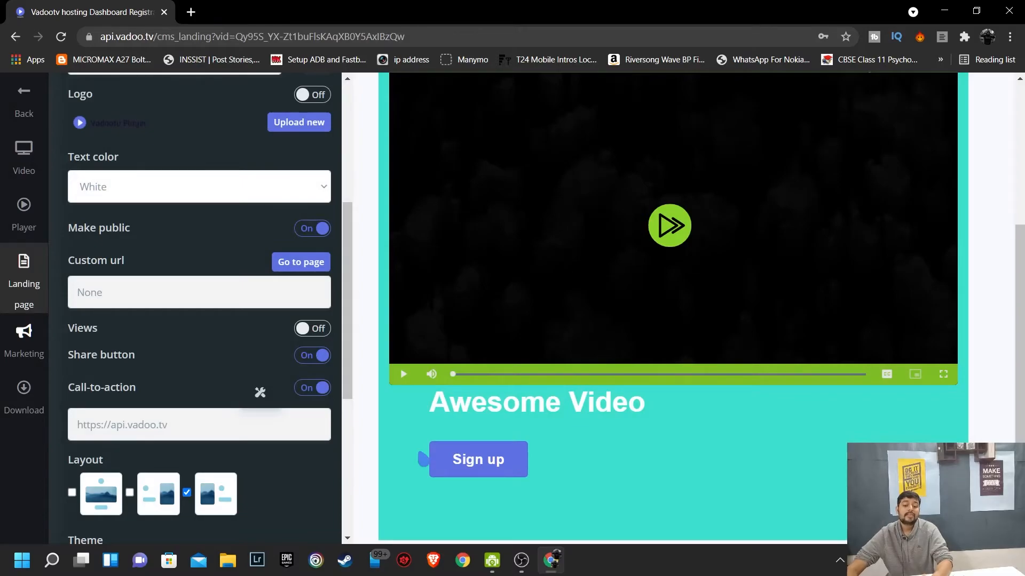
# Step: Apply the Deep theme to the landing page and check the title and sign-up button in the preview
pyautogui.scroll(3, 671, 256)
pyautogui.scroll(-2, 709, 258)
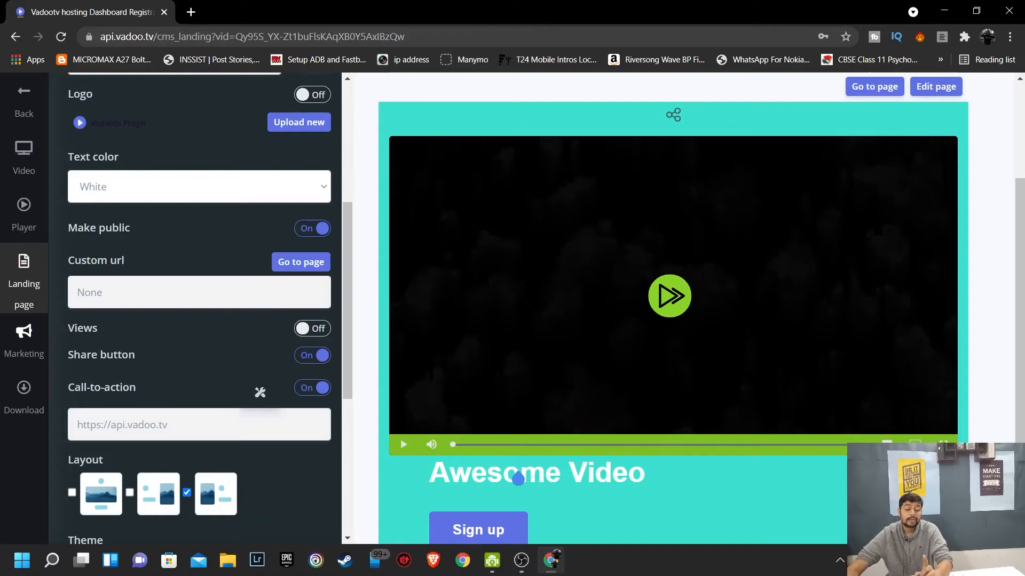
pyautogui.scroll(-5, 211, 490)
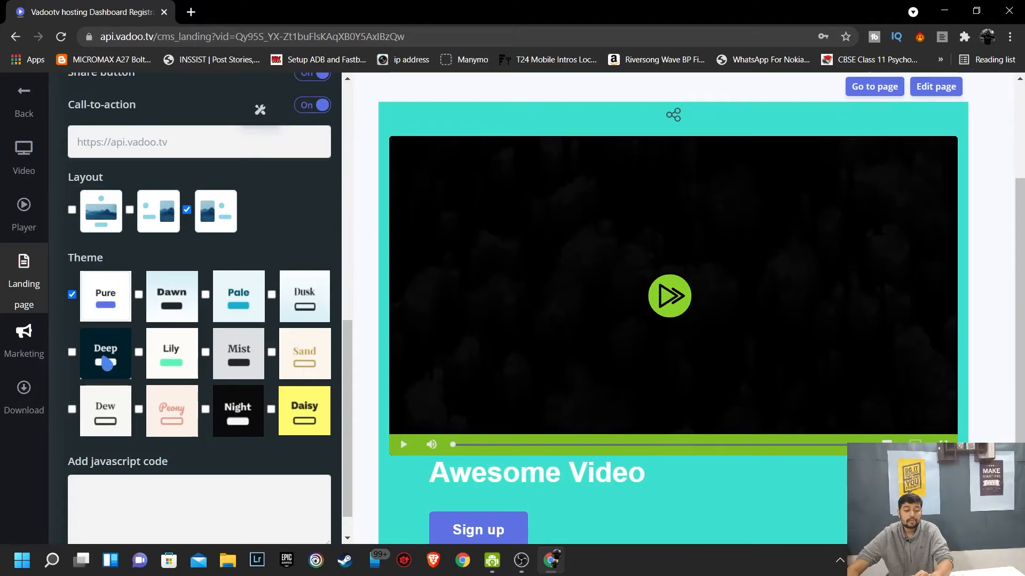
pyautogui.click(71, 353)
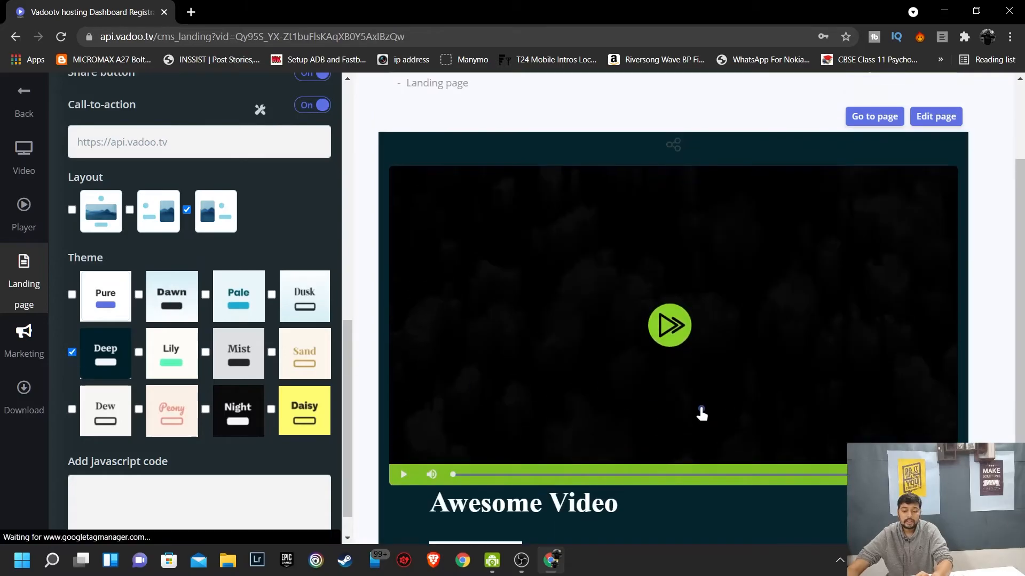
pyautogui.scroll(-4, 731, 213)
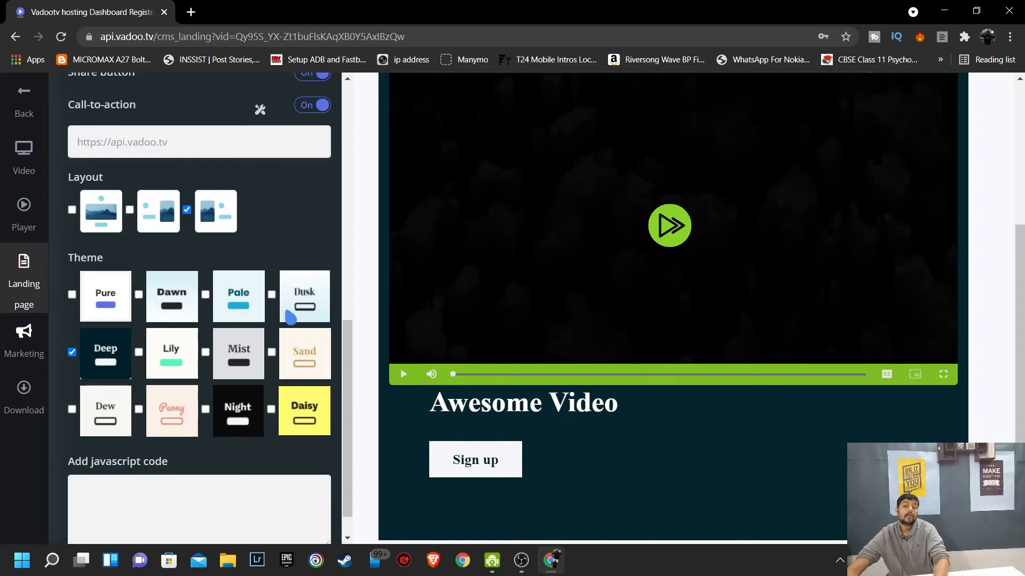
# Step: Place the cursor in the landing page's field for adding JavaScript code
pyautogui.scroll(-1, 131, 464)
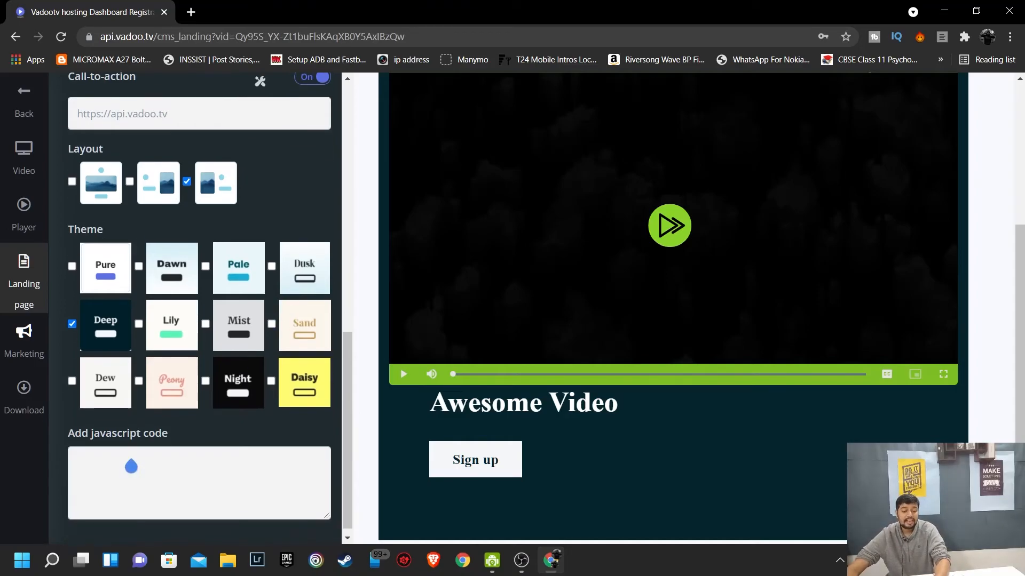
pyautogui.click(141, 467)
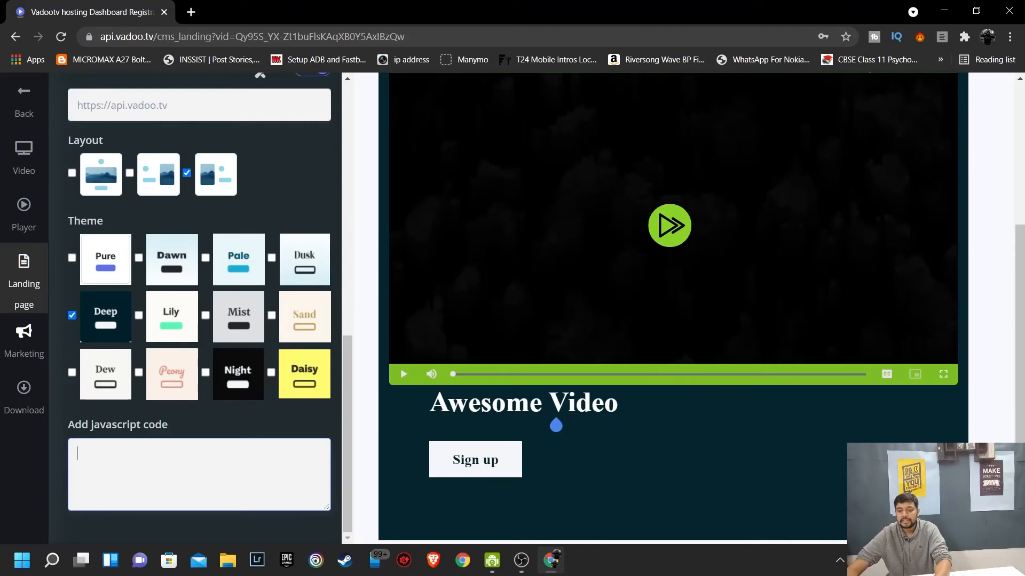
pyautogui.scroll(1, 555, 427)
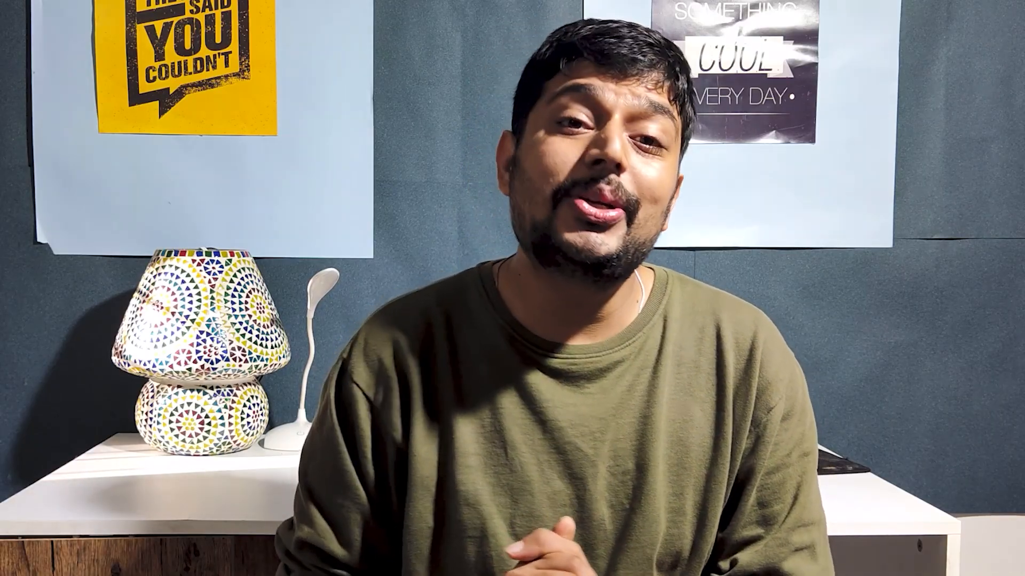